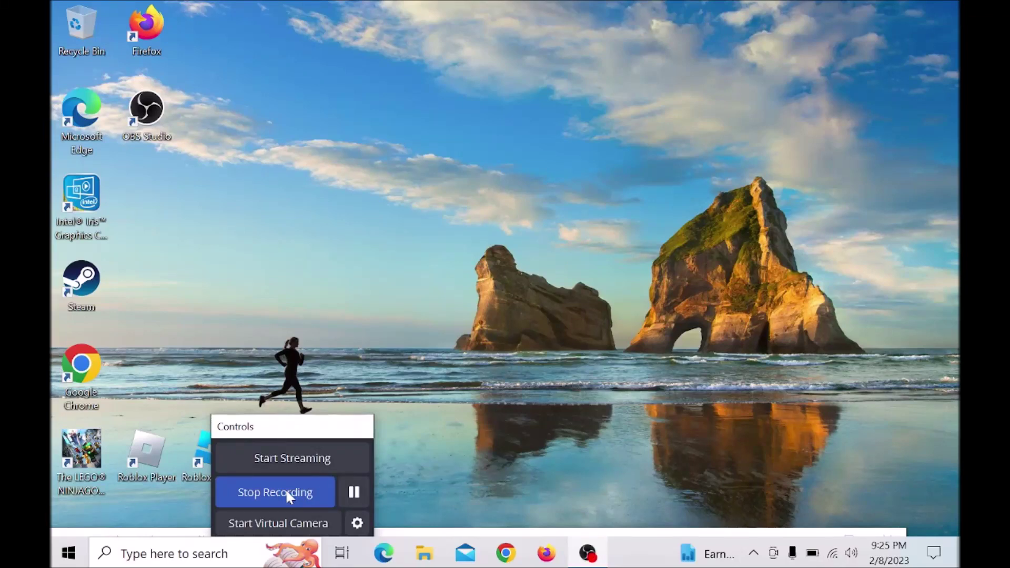
- Open Boot Camp Control Panel from the tray icon to the Startup Disk page listing only Windows
left_click(744, 291)
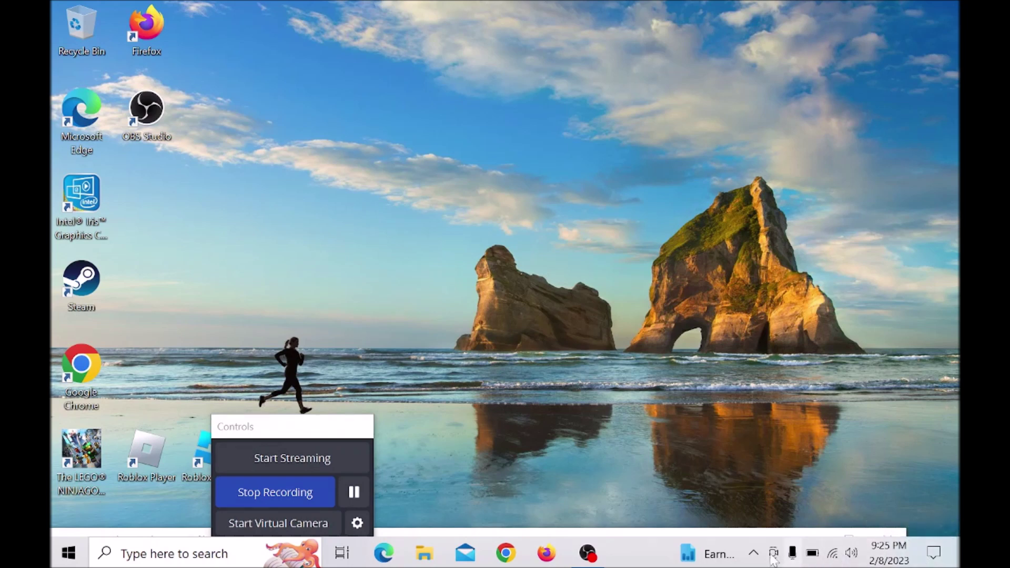
left_click(755, 555)
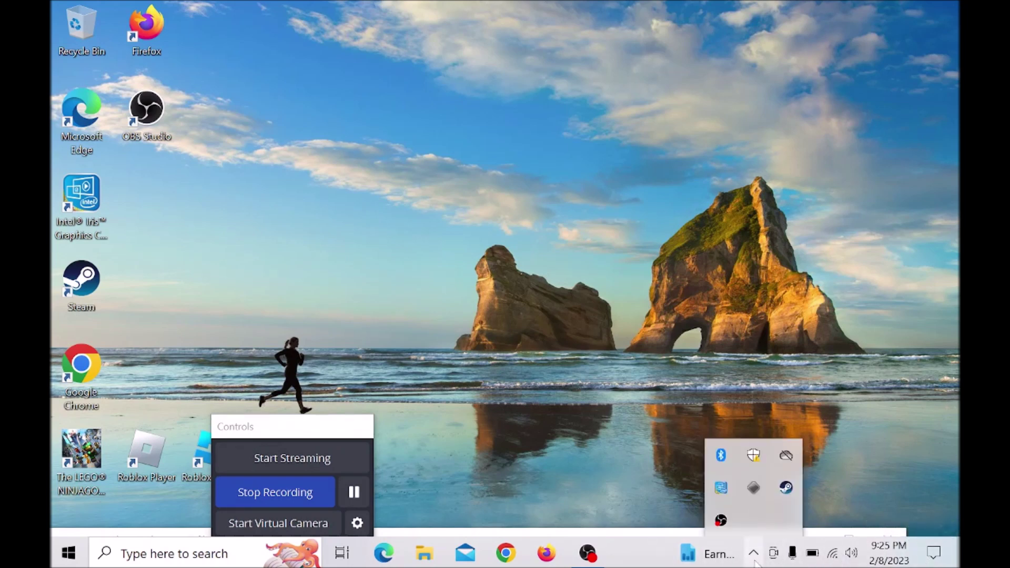
right_click(746, 492)
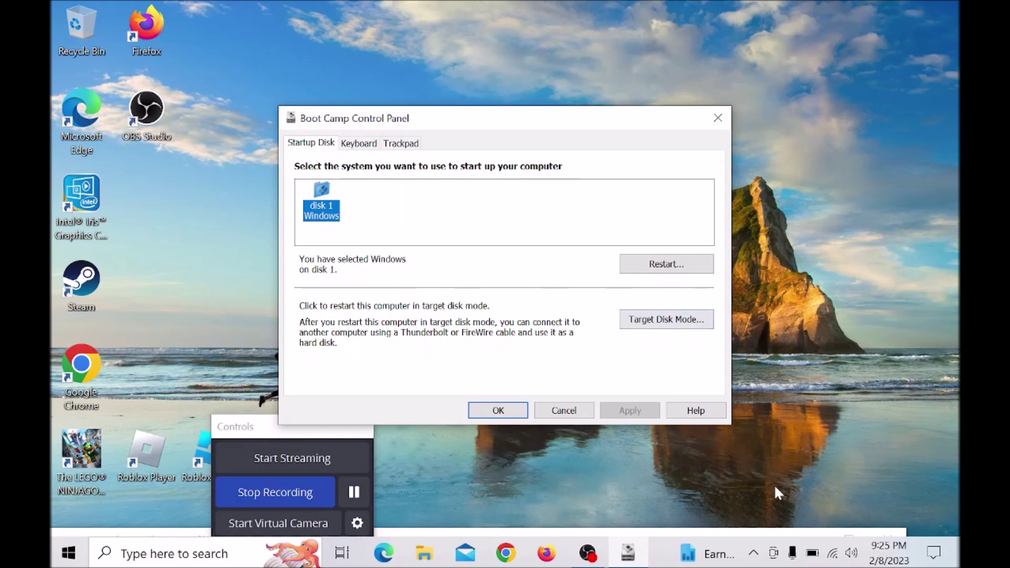
left_click(754, 554)
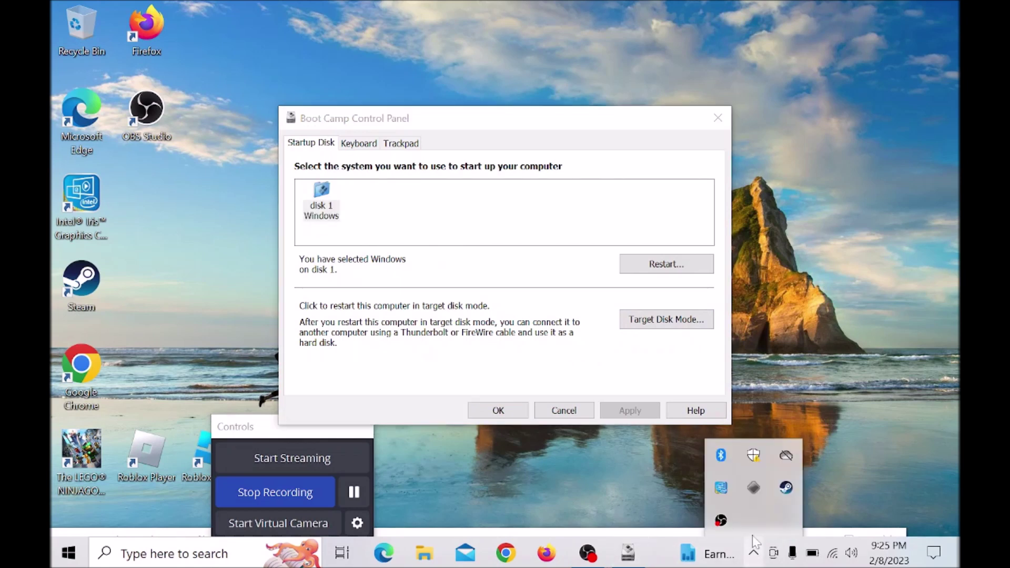
- Request Restart in OS X, dismiss the missing boot volume error, and close the Control Panel
right_click(755, 495)
left_click(812, 484)
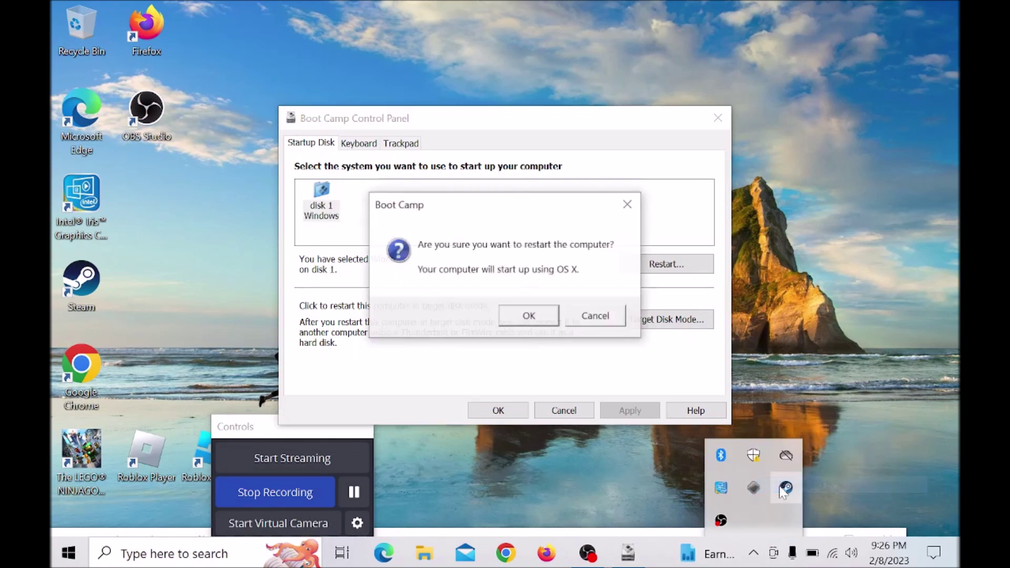
left_click(523, 318)
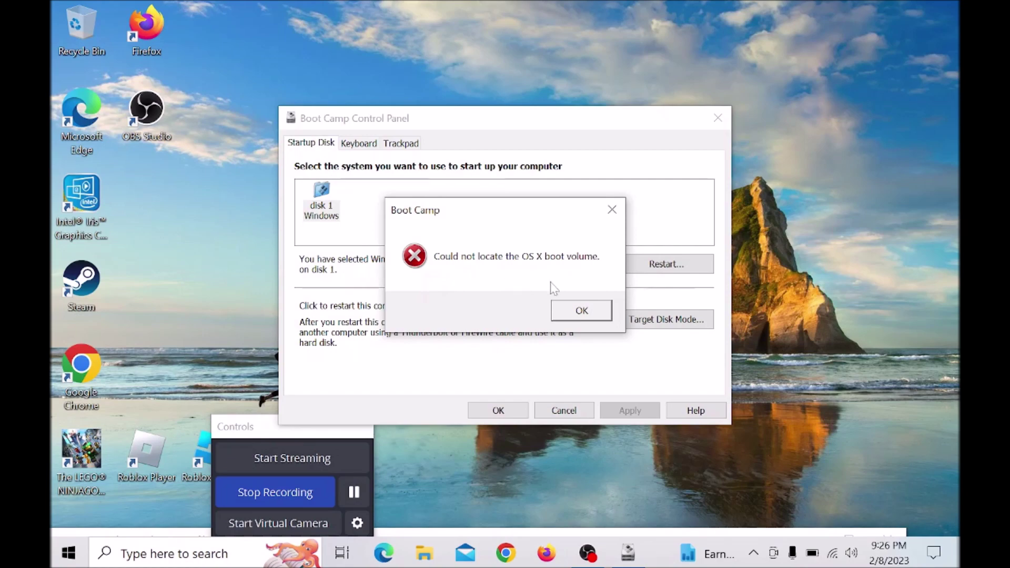
left_click(572, 309)
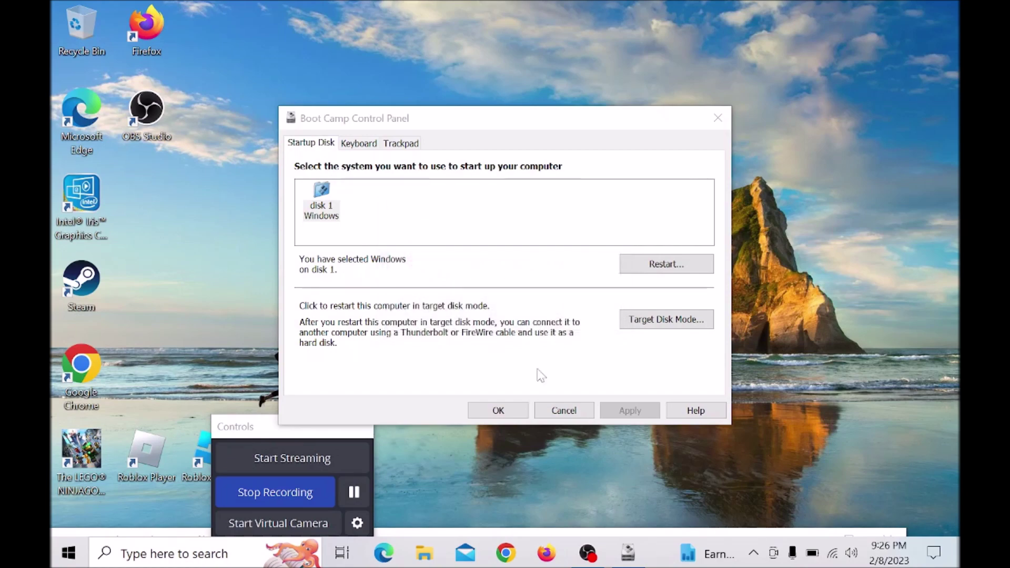
left_click(498, 411)
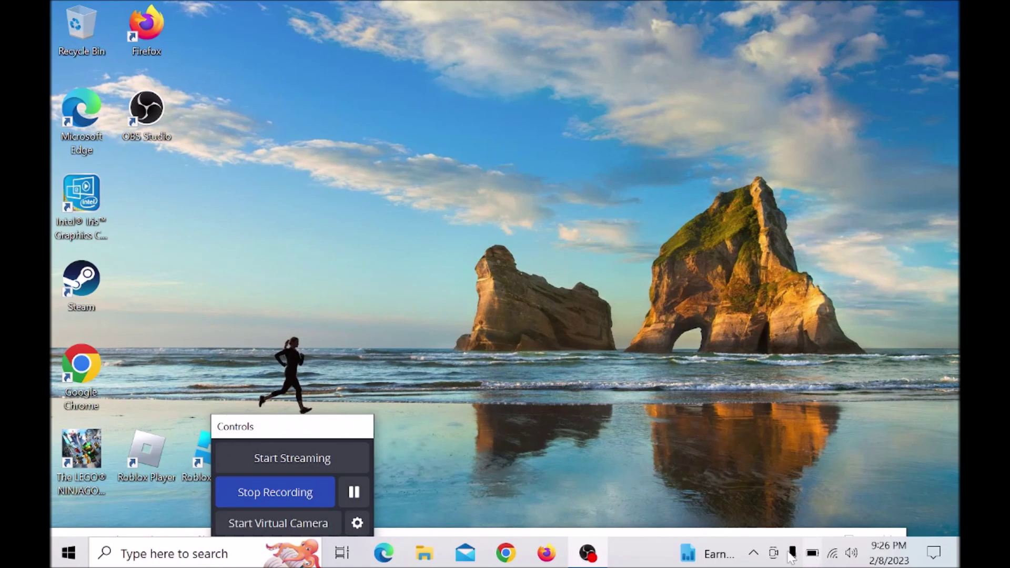
left_click(754, 553)
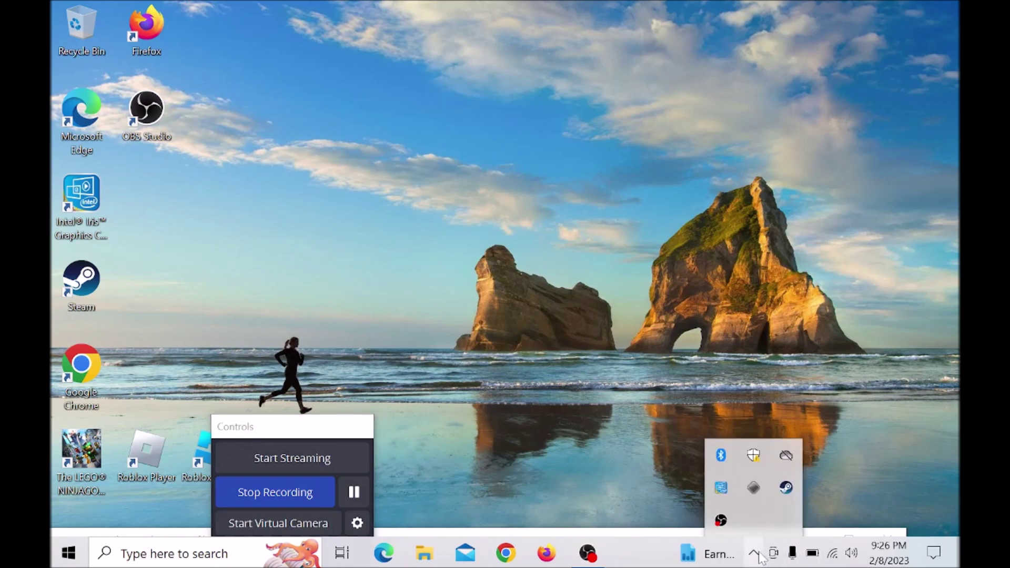
right_click(759, 494)
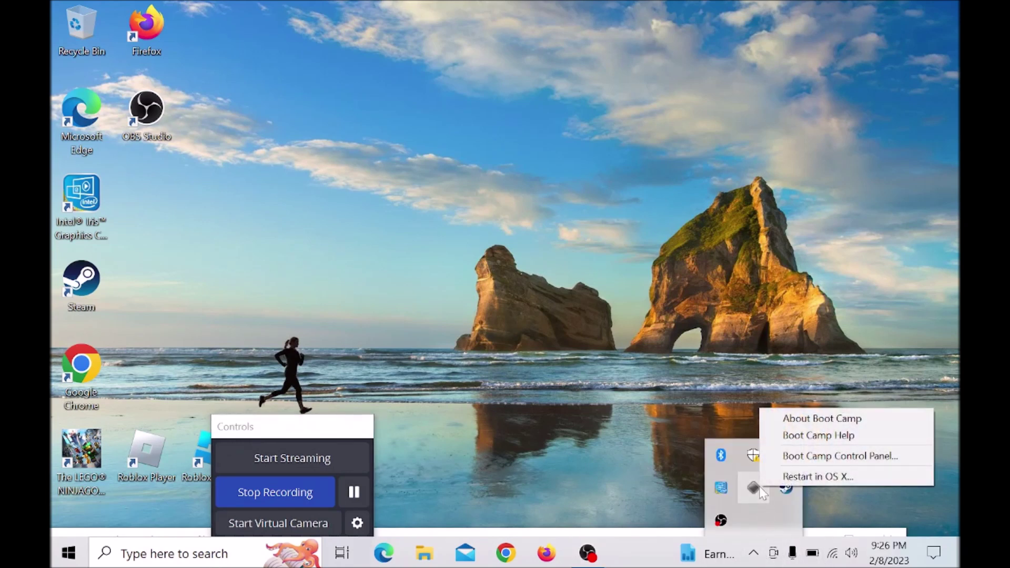
left_click(805, 418)
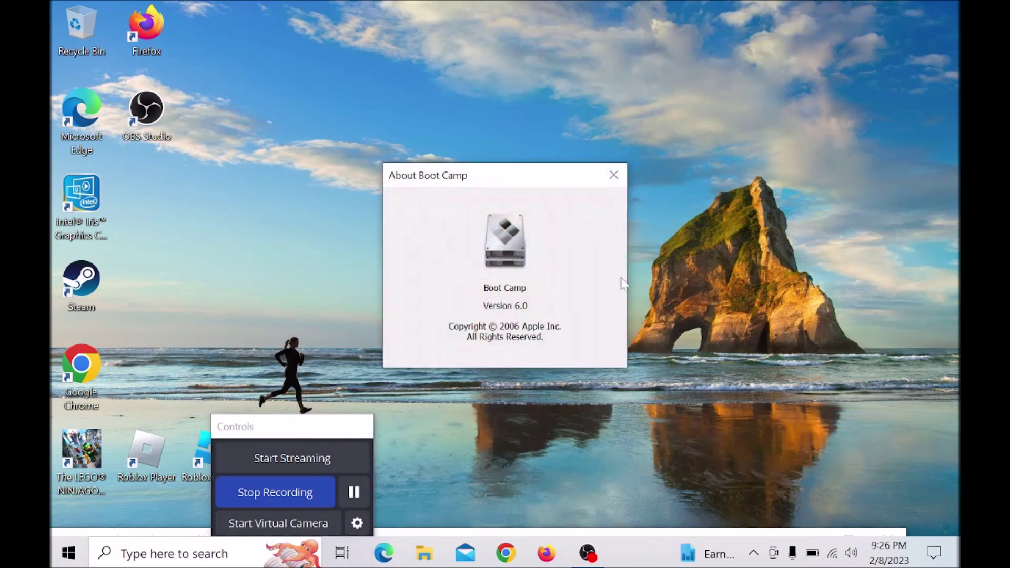
left_click(614, 171)
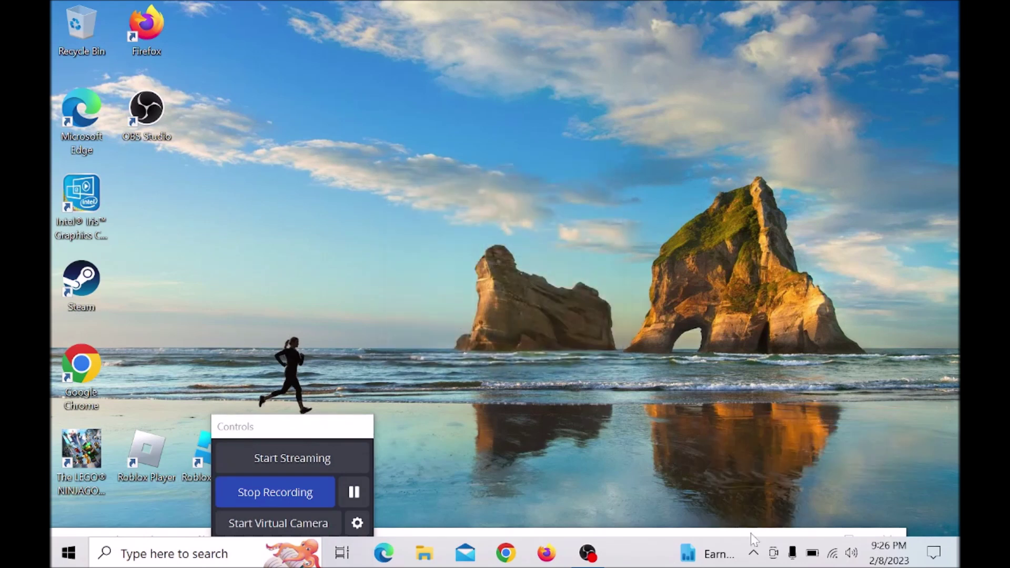
left_click(754, 552)
right_click(752, 489)
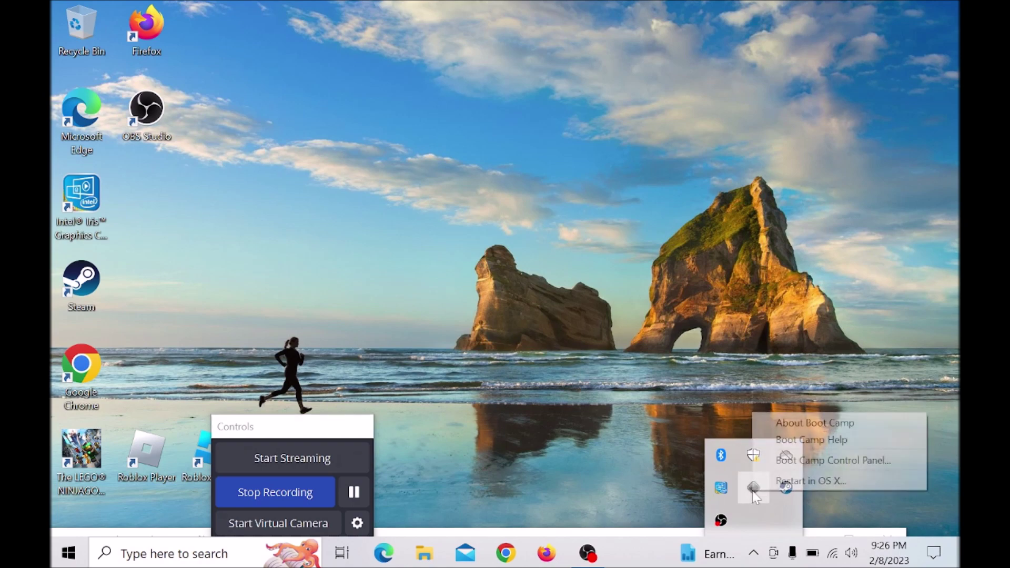
left_click(789, 461)
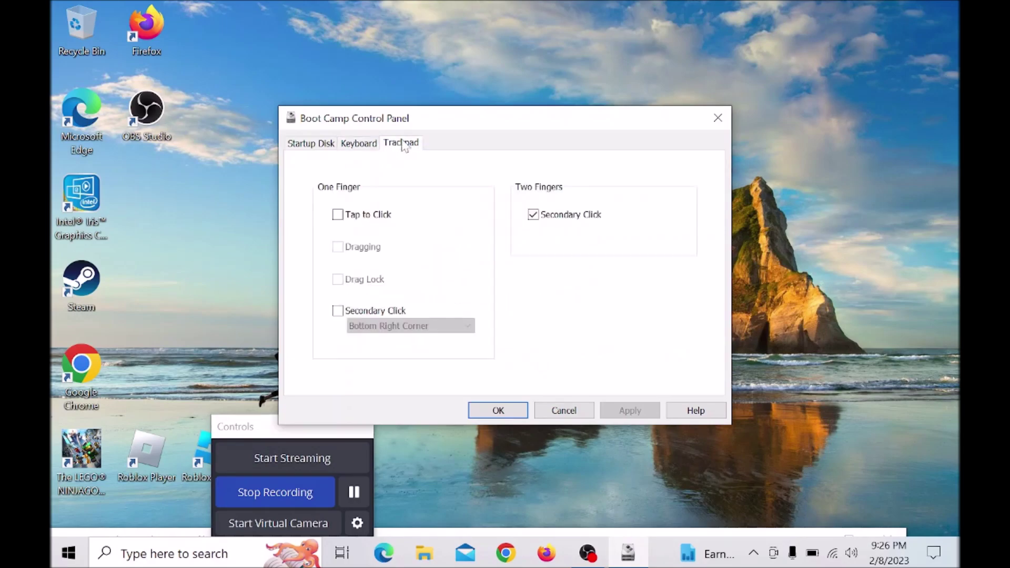
left_click(718, 118)
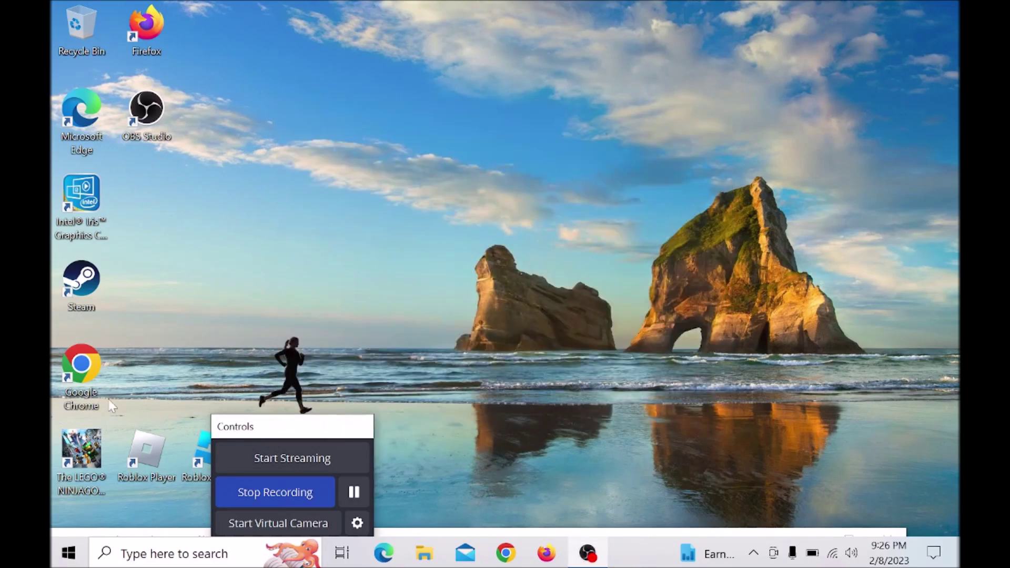
- Search the Start menu for 'apple' and launch Apple Software Update from the best match
left_click(70, 553)
type("b")
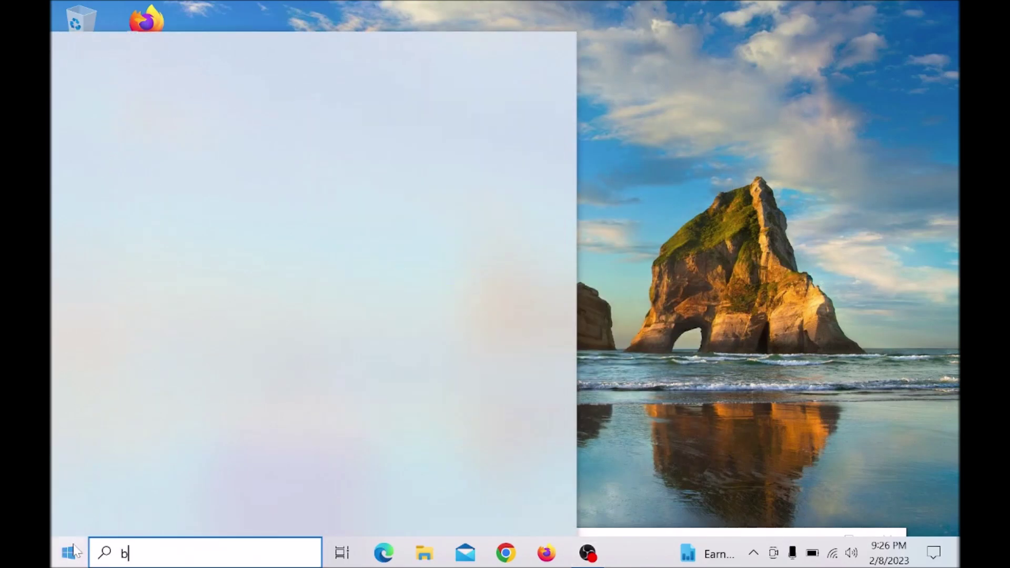
type("ootcamp")
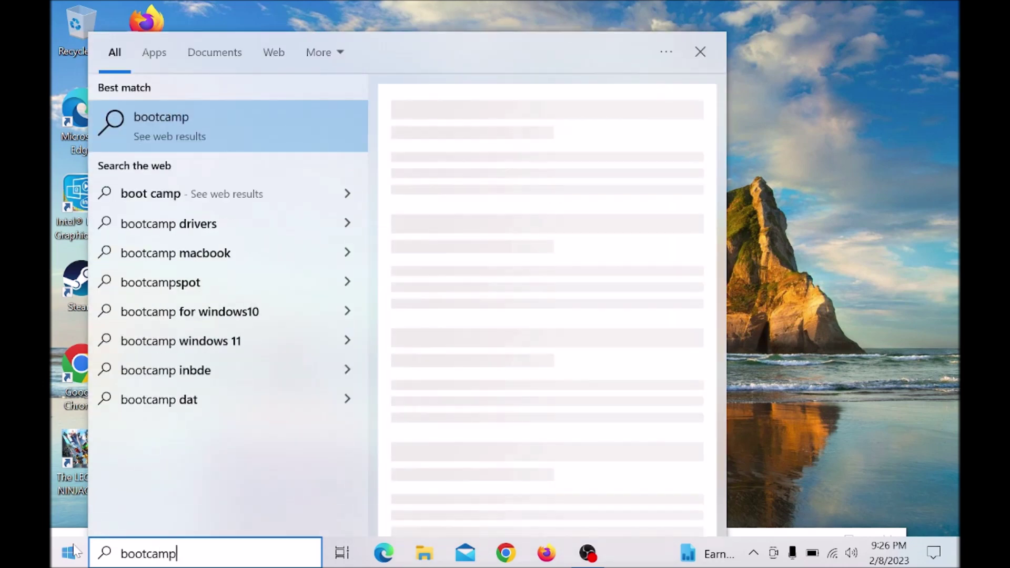
key("BackSpace")
key("BackSpace")
key("BackSpace")
key("BackSpace")
key("BackSpace")
key("BackSpace")
key("BackSpace")
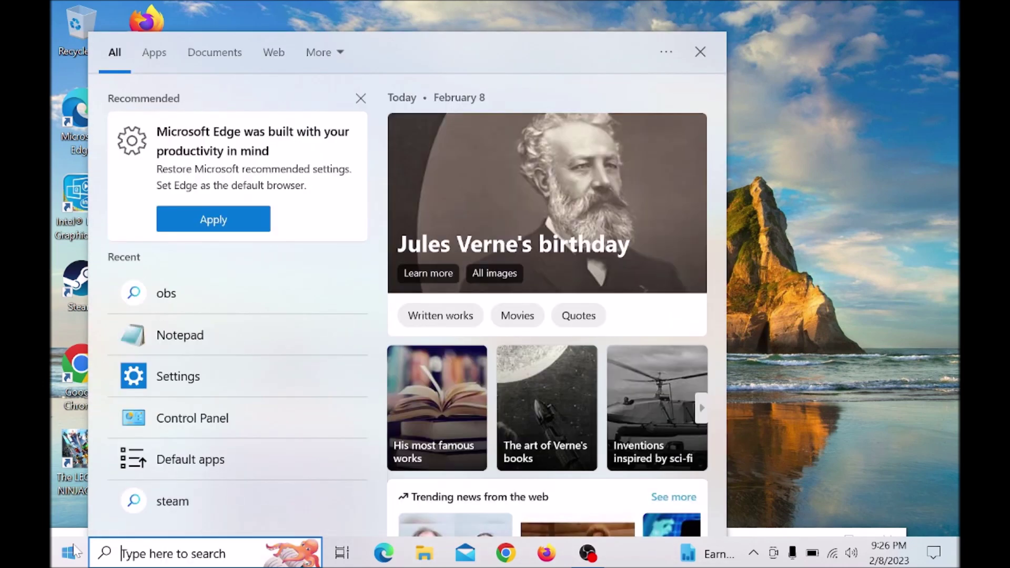
type("itnues")
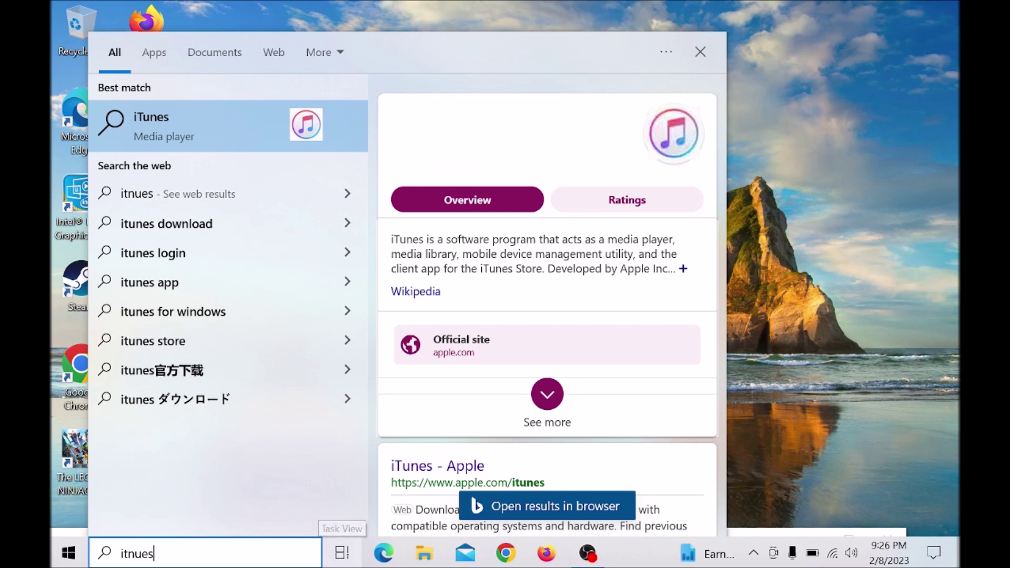
key("BackSpace")
key("BackSpace")
key("BackSpace")
key("BackSpace")
key("BackSpace")
key("BackSpace")
type("apple")
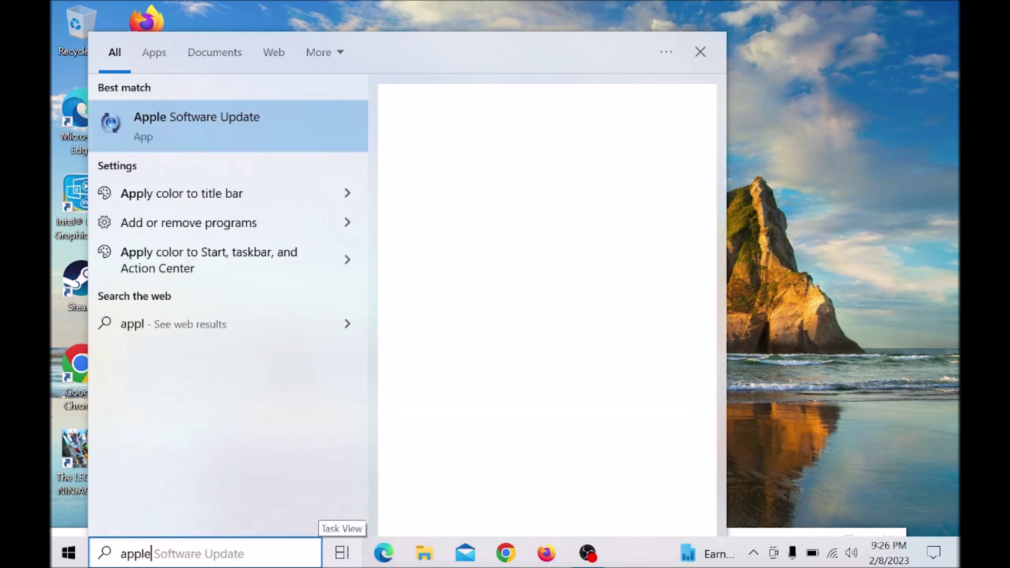
left_click(260, 123)
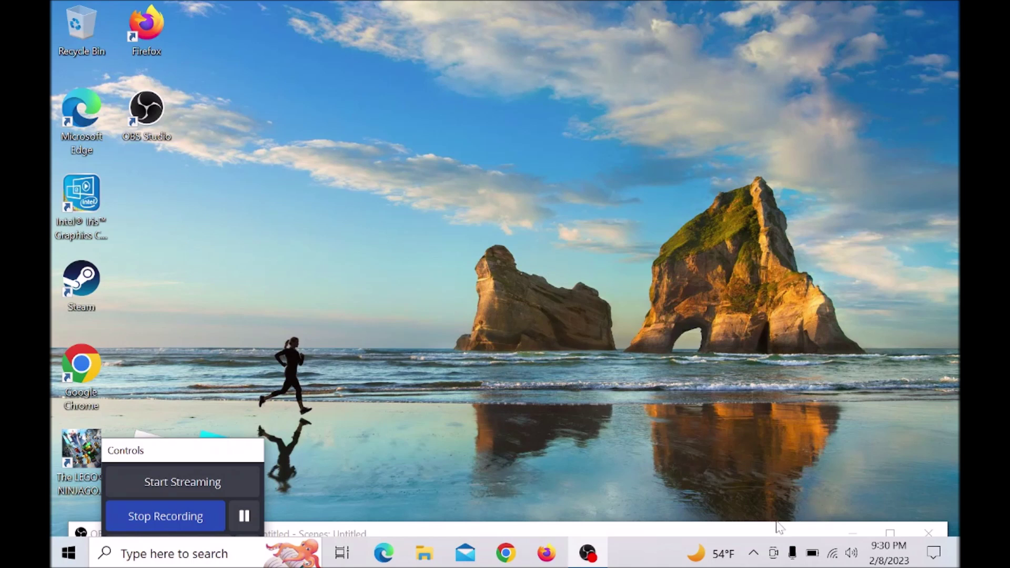
- Select the macOS disk as the startup system in Boot Camp Control Panel and apply it
left_click(754, 554)
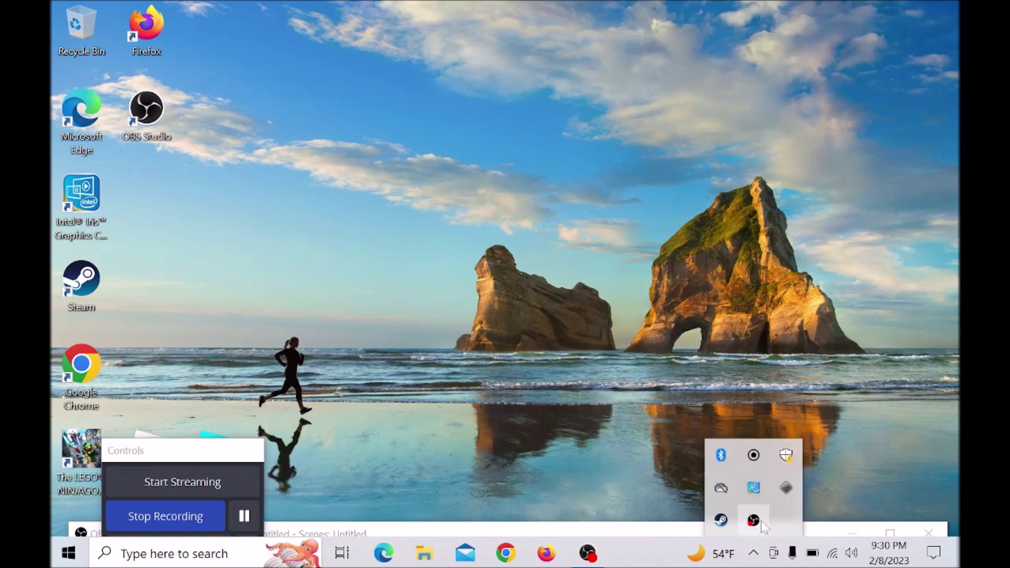
right_click(787, 489)
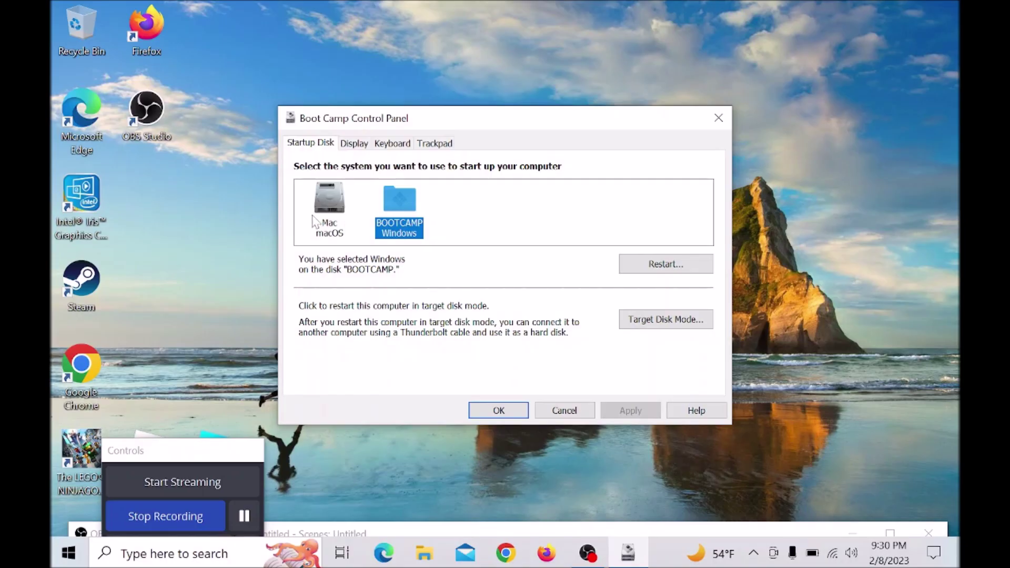
left_click(329, 193)
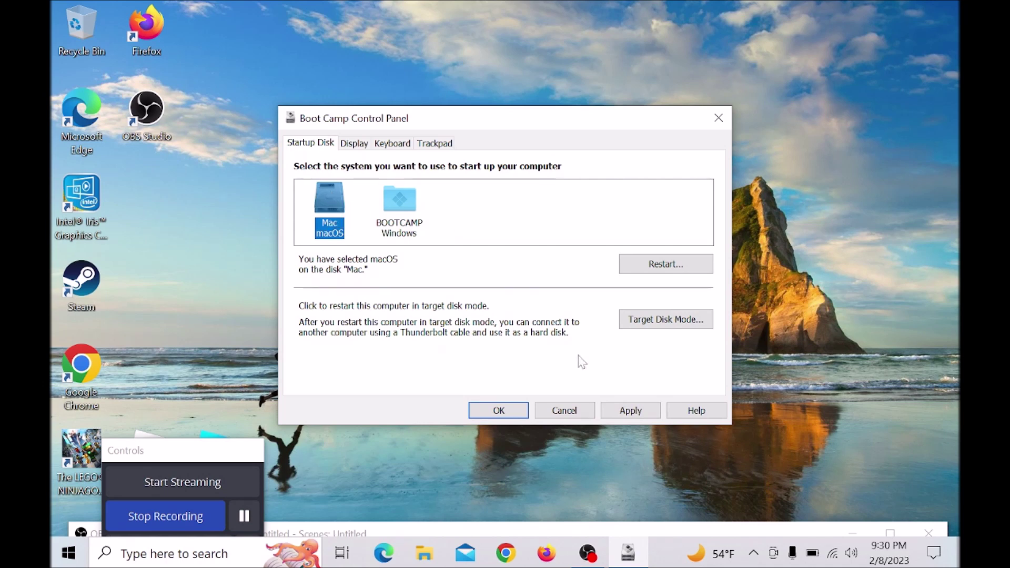
left_click(630, 412)
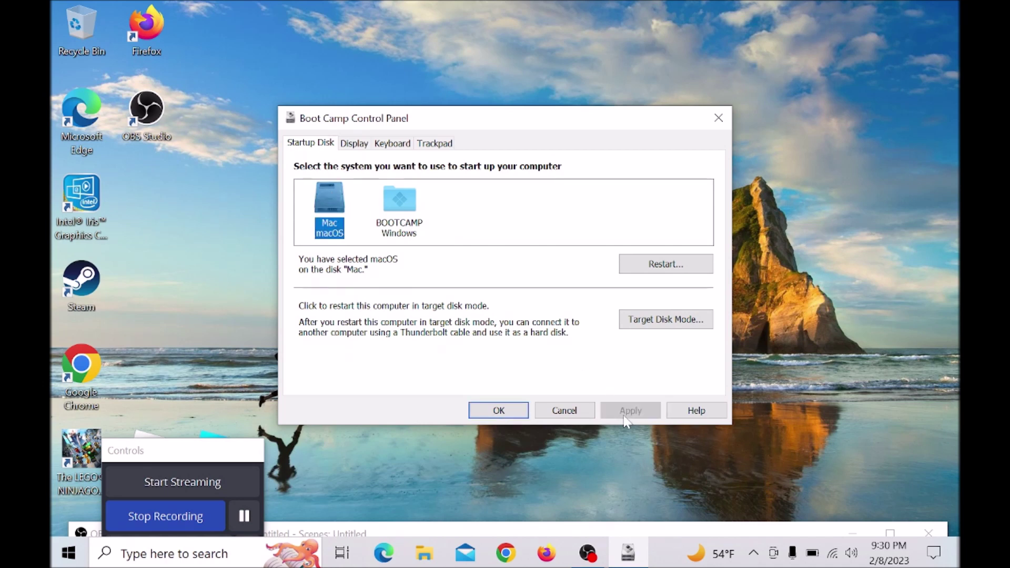
left_click(503, 411)
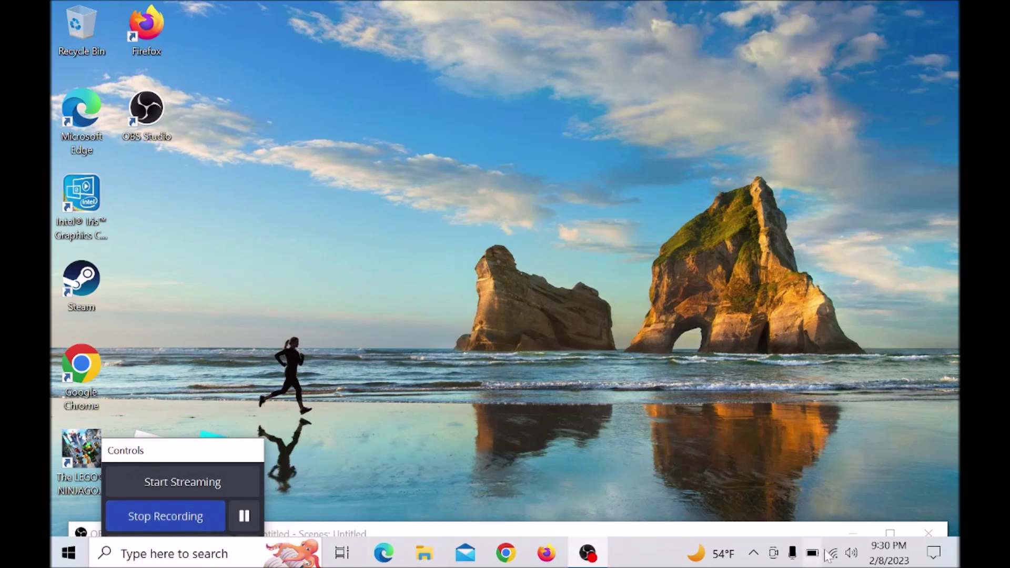
- Show the hidden tray icons to reach the Boot Camp icon for restarting into macOS
left_click(753, 554)
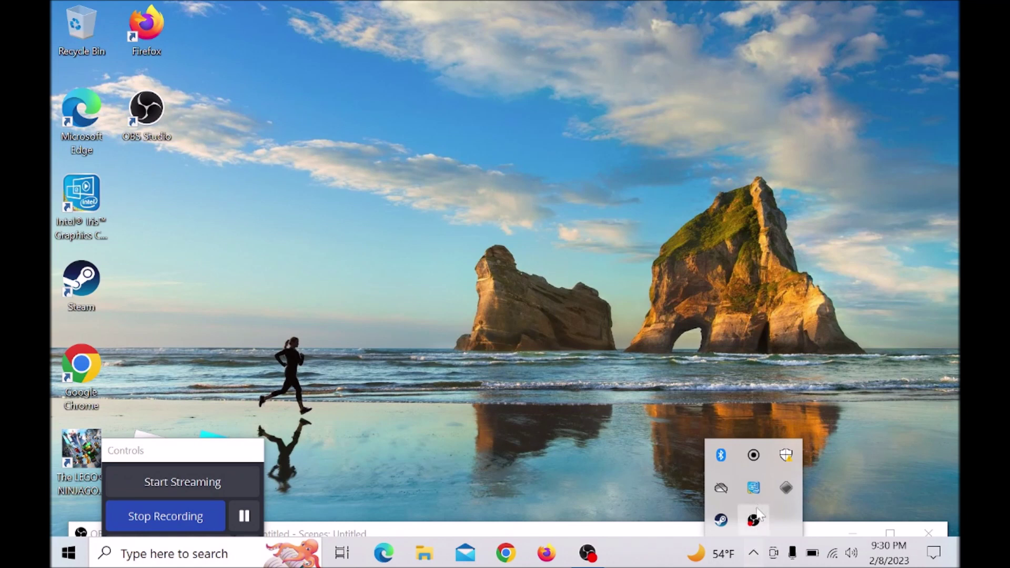